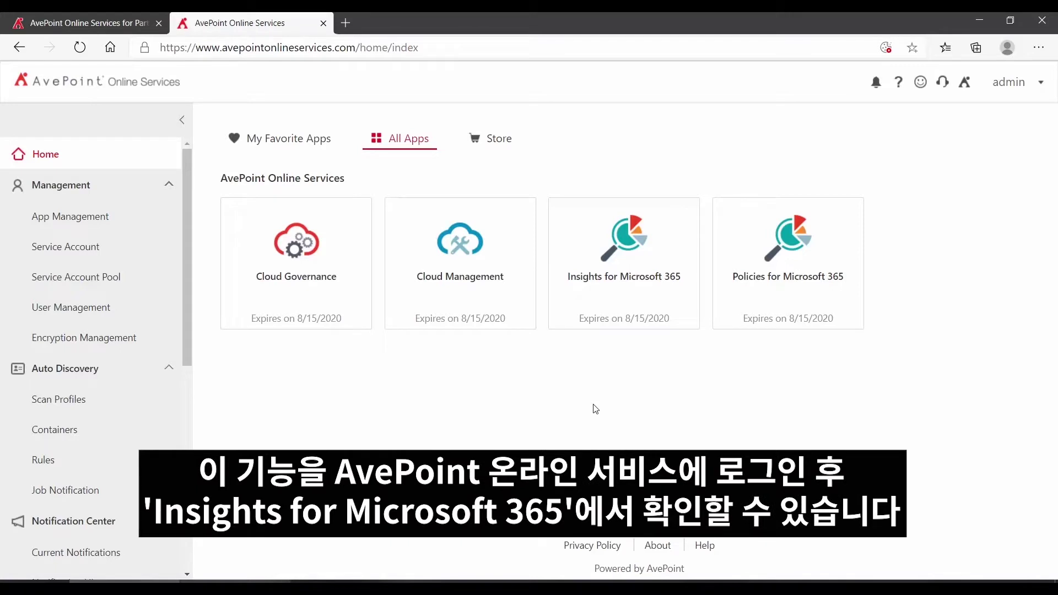
Step: Open Insights for Microsoft 365 and review the Overview dashboard's contributing factors, workspace summary and risk trends
left_click(615, 299)
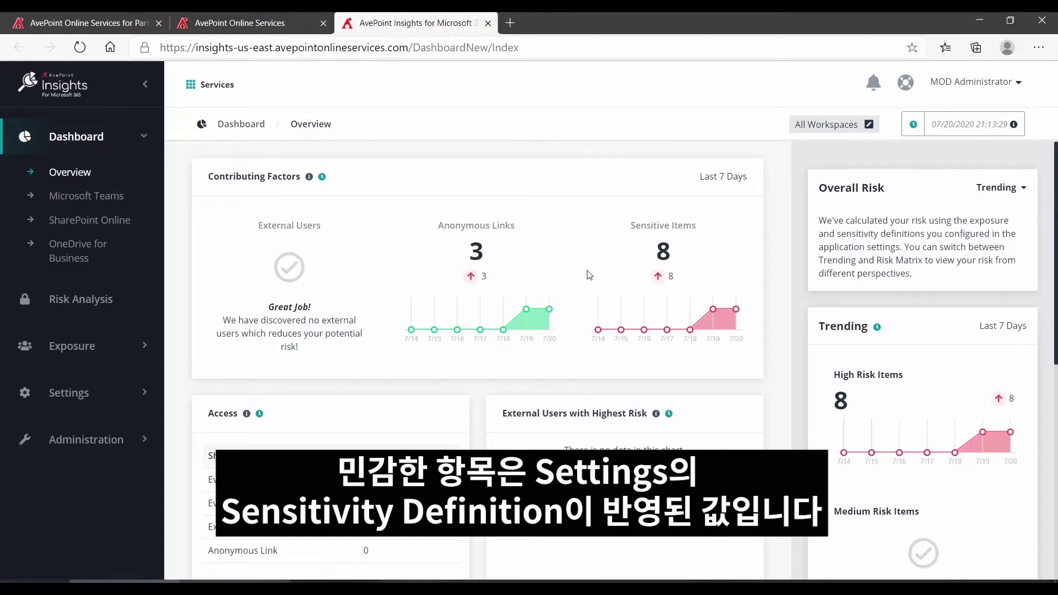
left_click(124, 394)
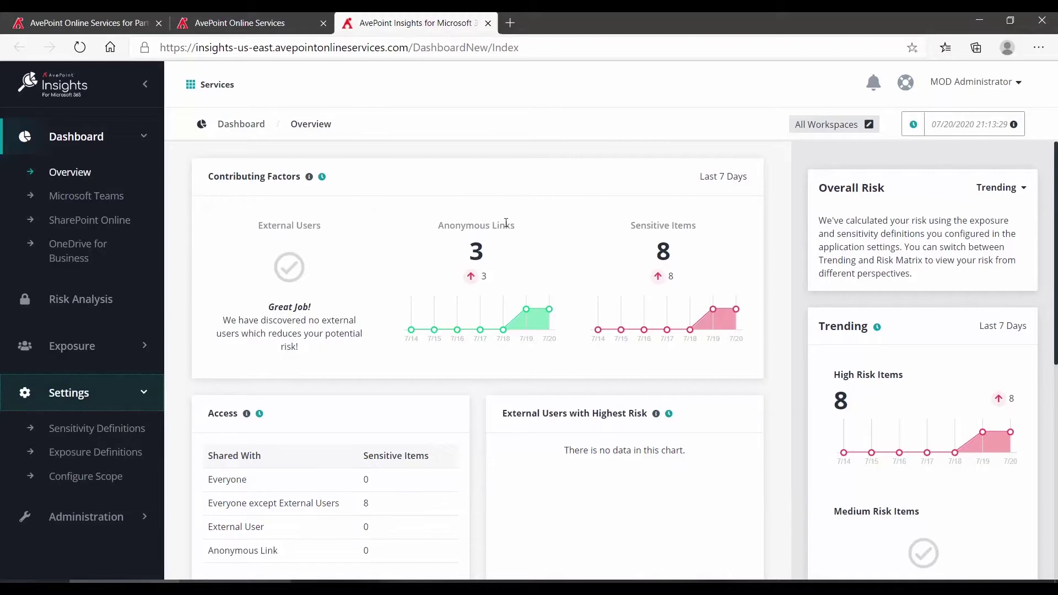
scroll(505, 222, "down", 2)
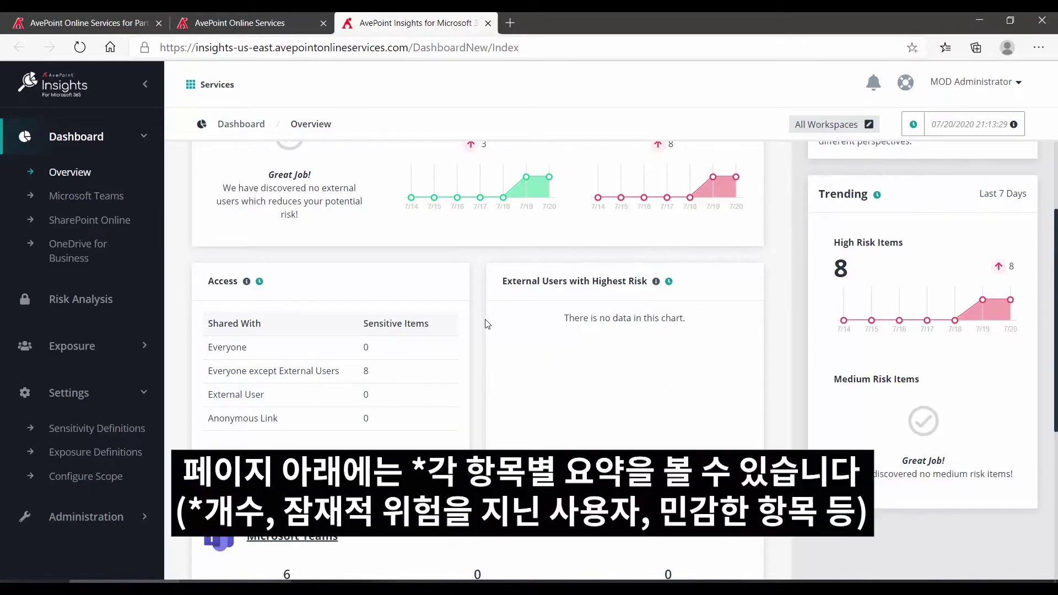
scroll(487, 324, "down", 5)
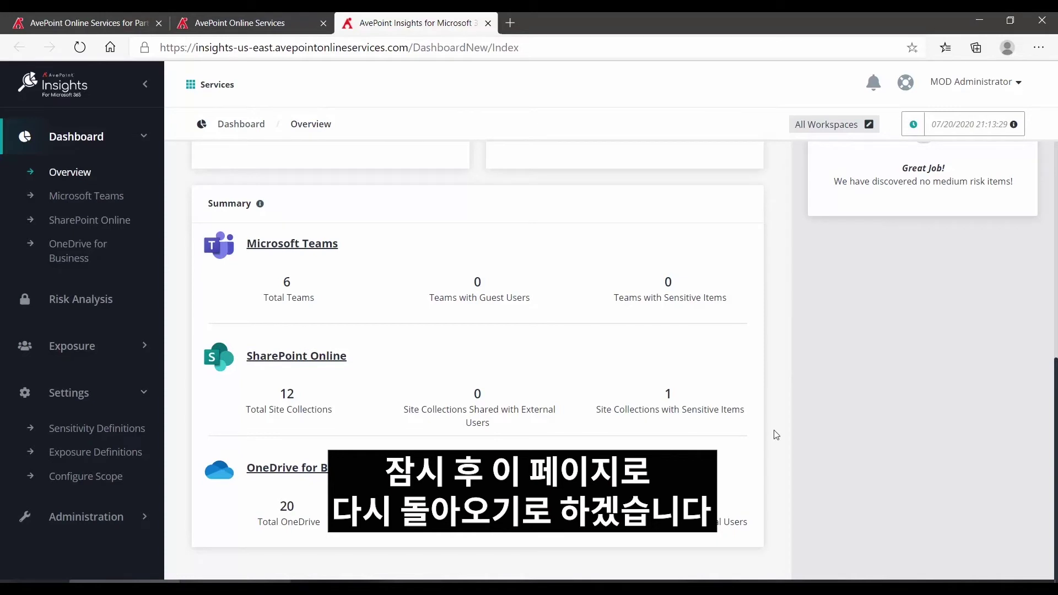
scroll(776, 434, "up", 8)
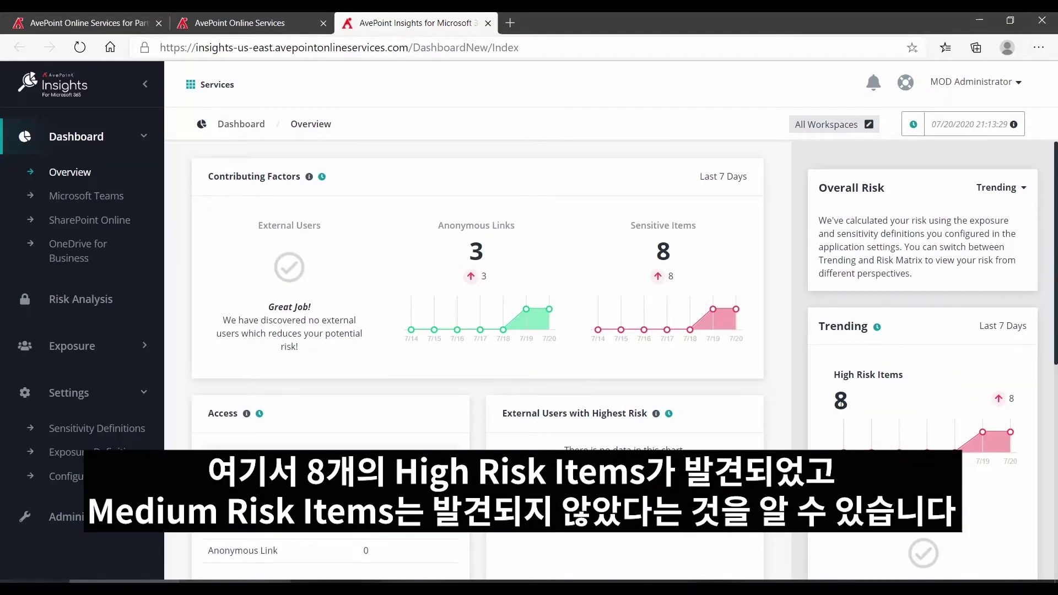
scroll(848, 396, "down", 2)
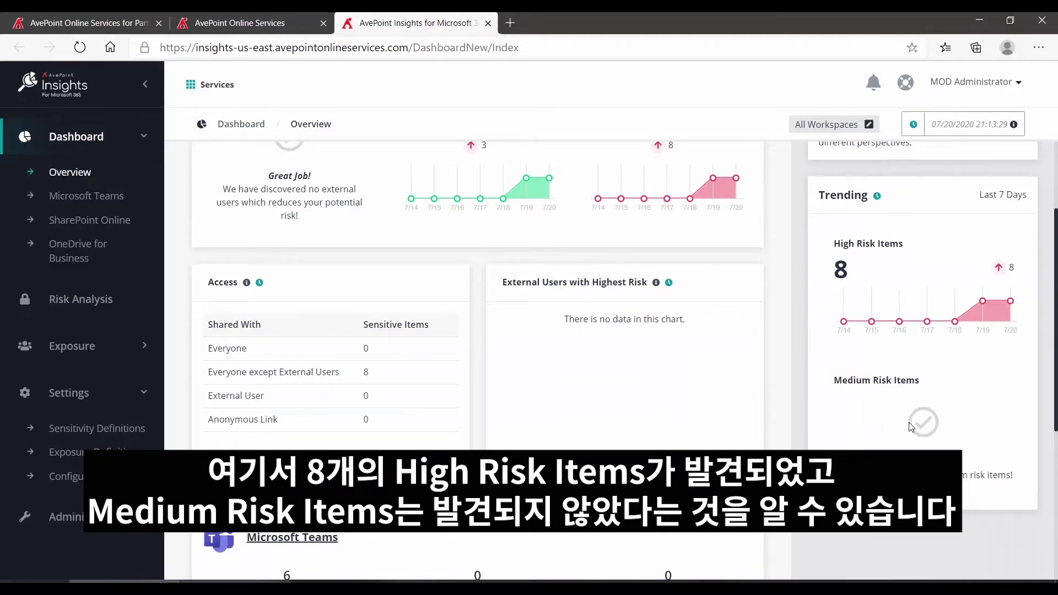
scroll(877, 416, "up", 2)
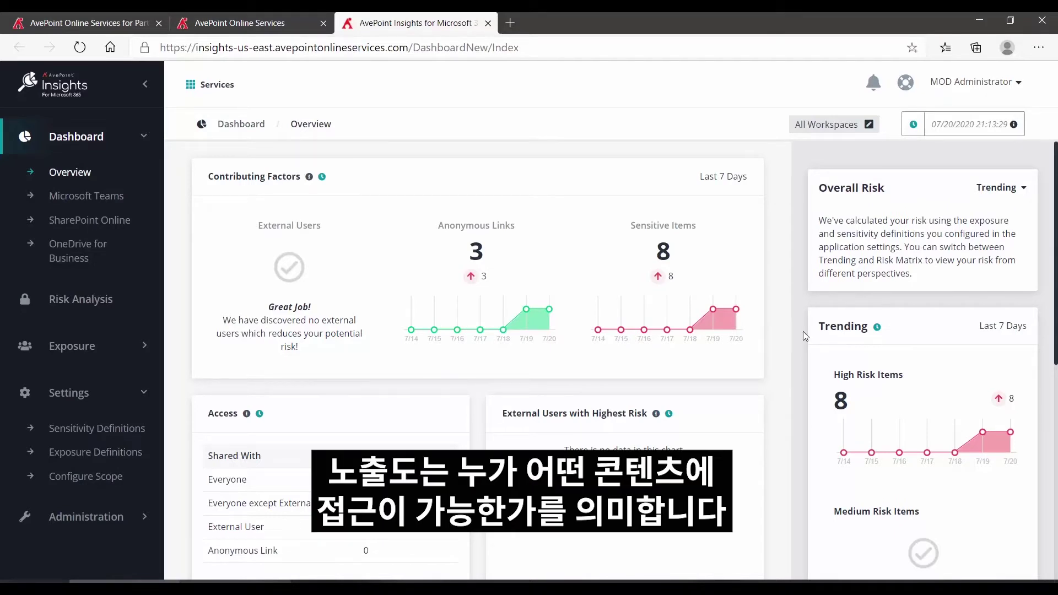
Step: Switch the Overall Risk view to Risk Matrix and inspect the exposure and sensitivity levels of its cells
left_click(1012, 191)
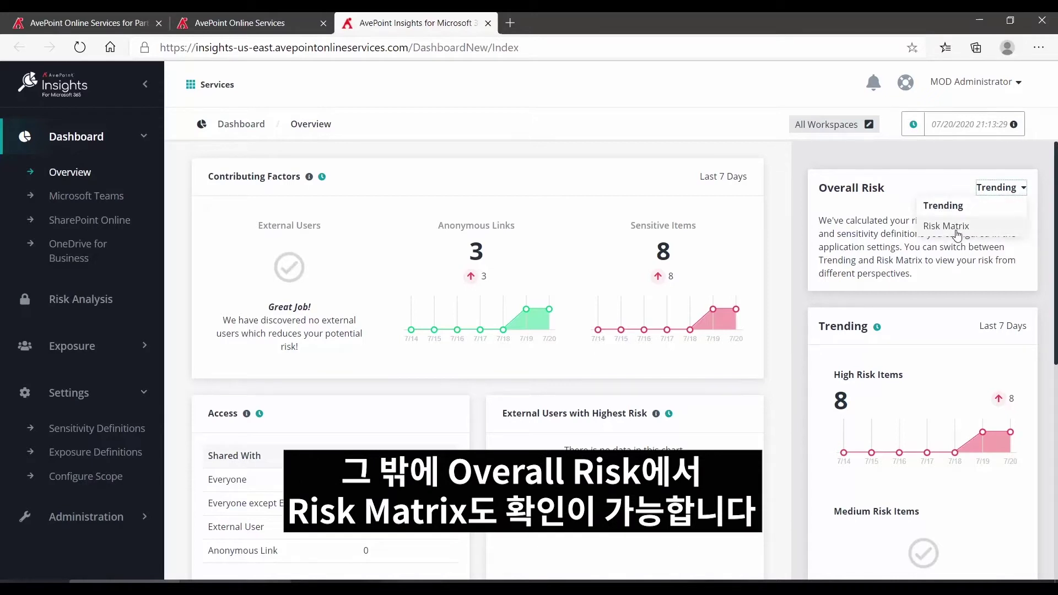
left_click(966, 227)
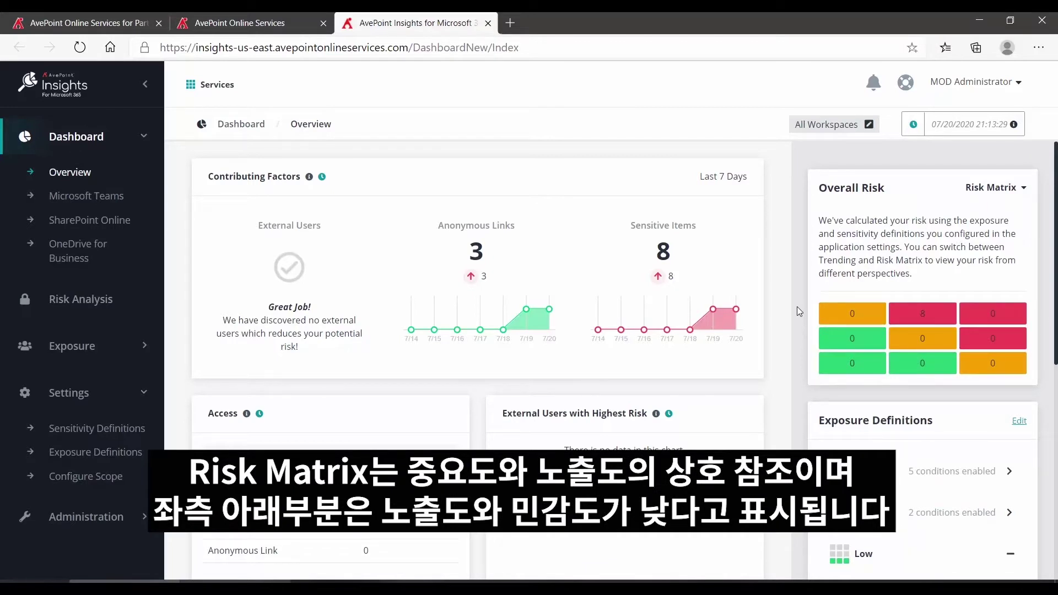
mouse_move(840, 365)
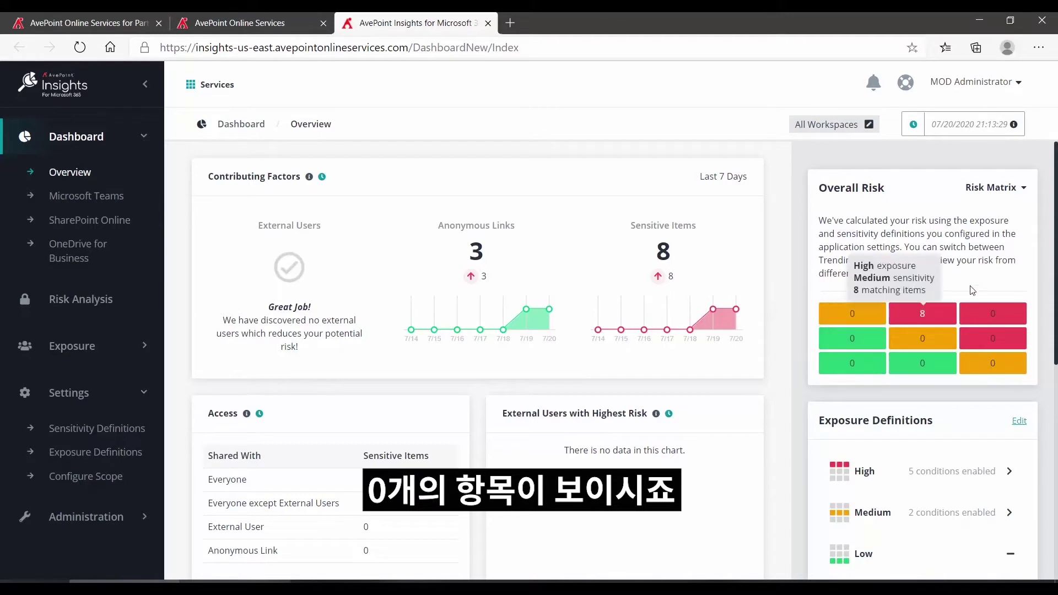
mouse_move(1012, 318)
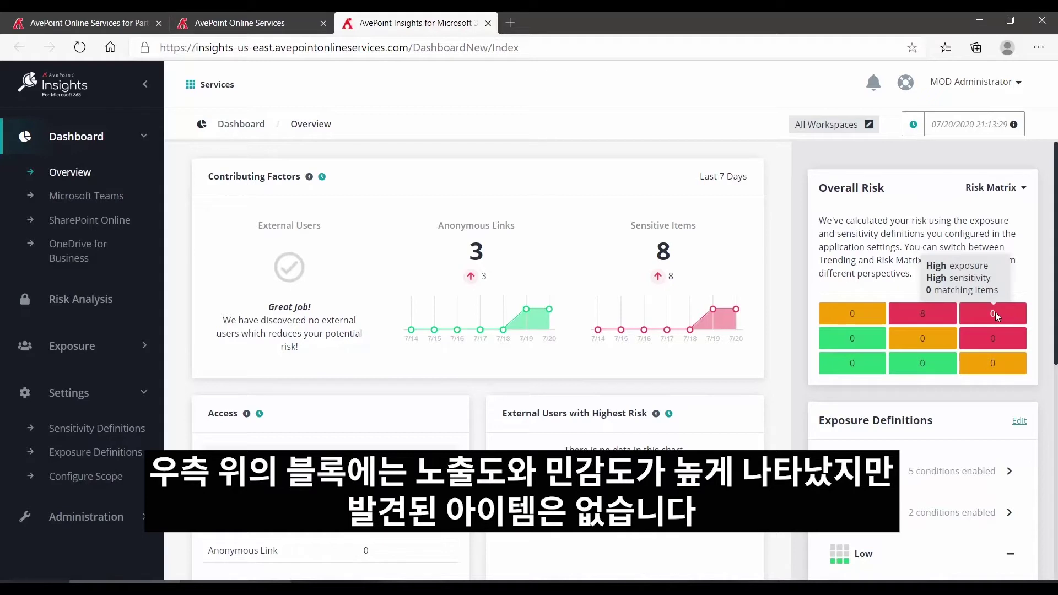
mouse_move(940, 313)
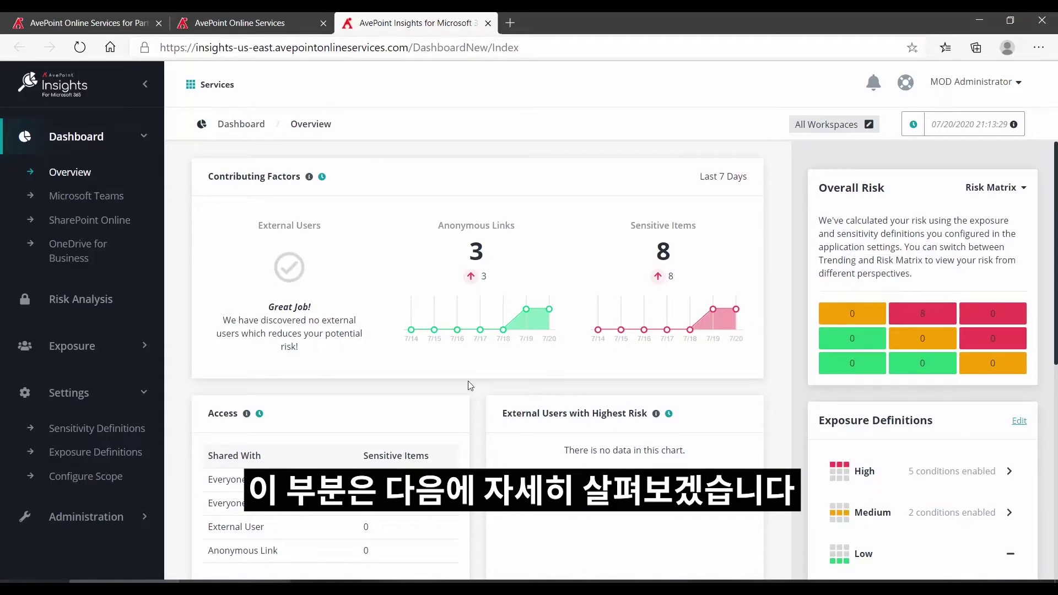
Step: Open the SharePoint Online dashboard from the workspace summary and review it through to the site collections with highest risk
scroll(487, 382, "down", 4)
scroll(487, 382, "down", 4)
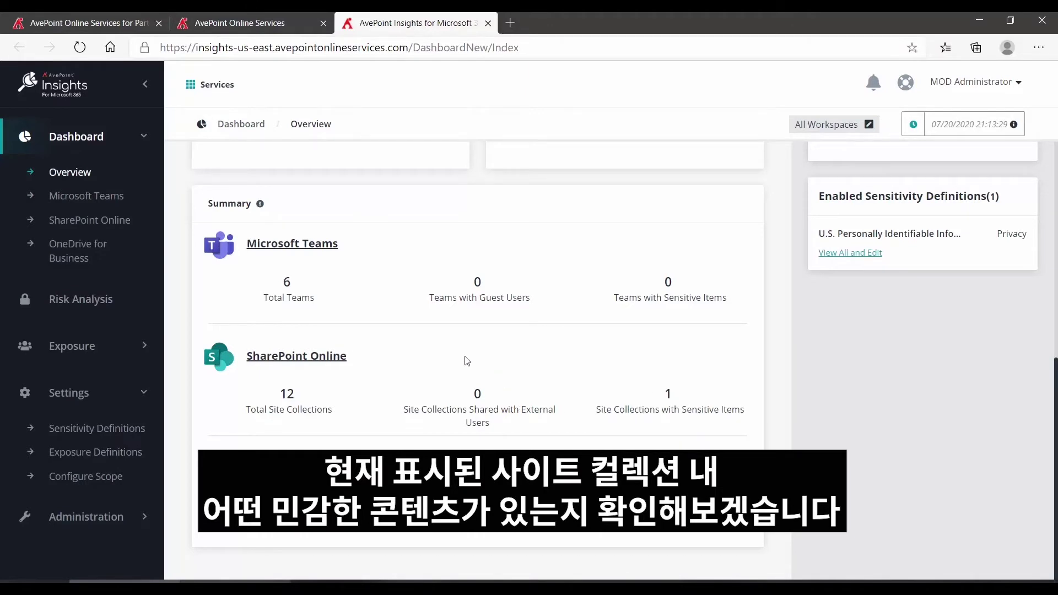
left_click(324, 362)
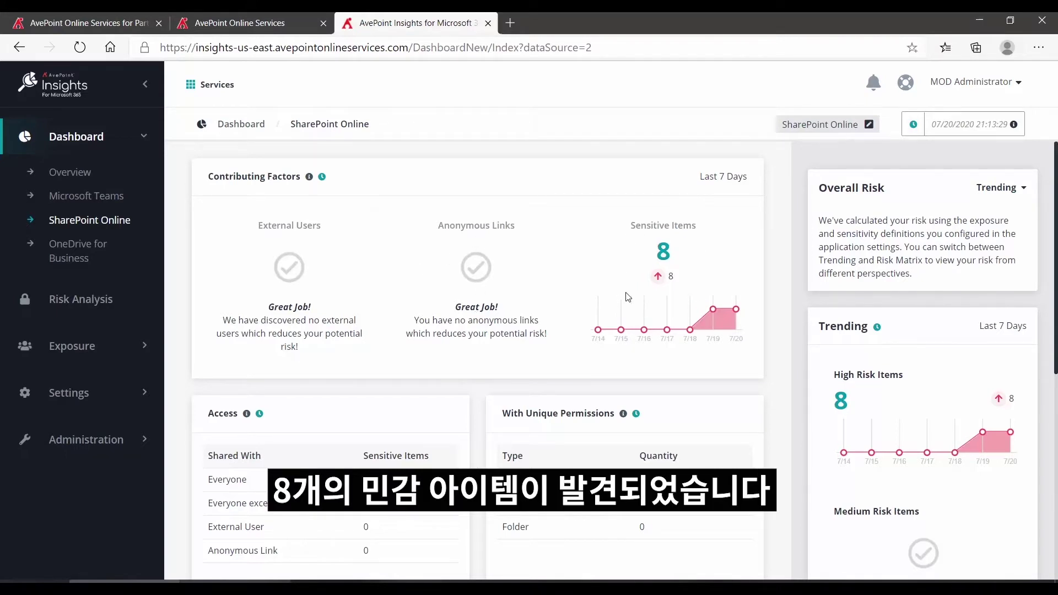
scroll(487, 359, "down", 2)
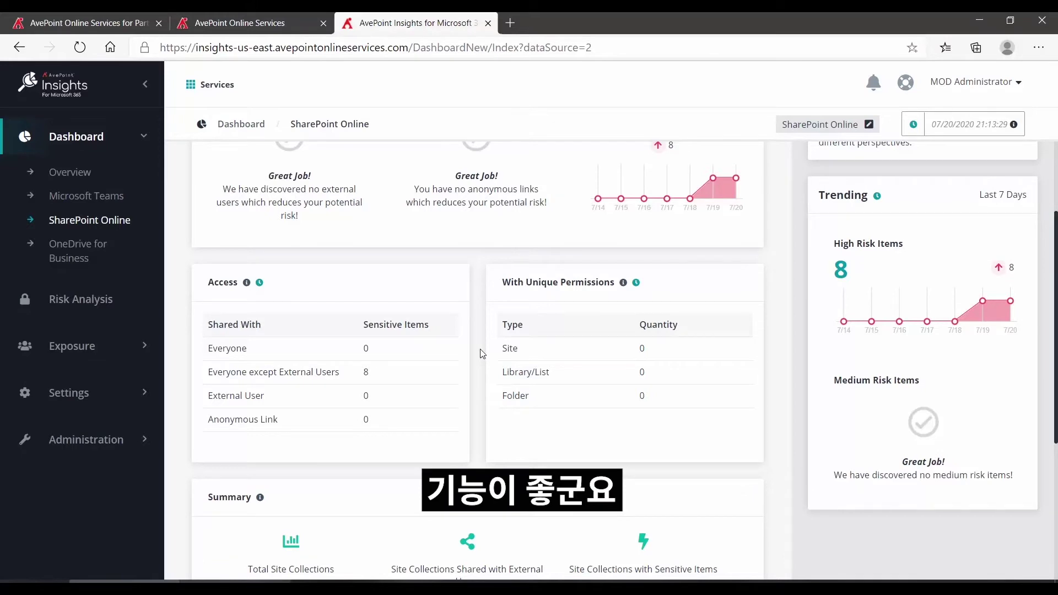
scroll(480, 352, "down", 5)
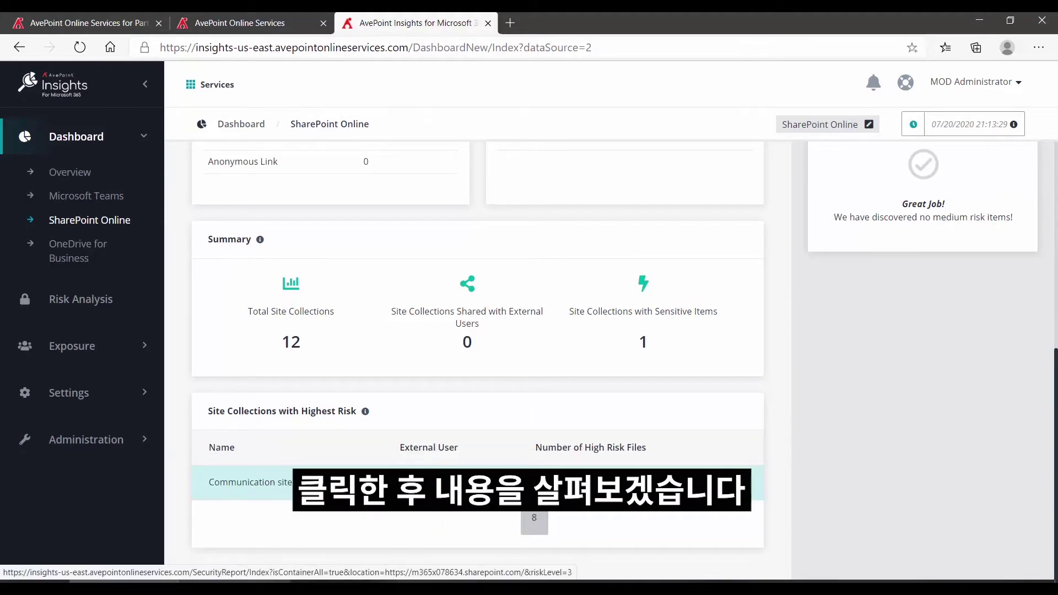
Step: List the Communication site's high-risk files and view the sensitivity and exposure details of the first Customer Accounts.docx
left_click(534, 518)
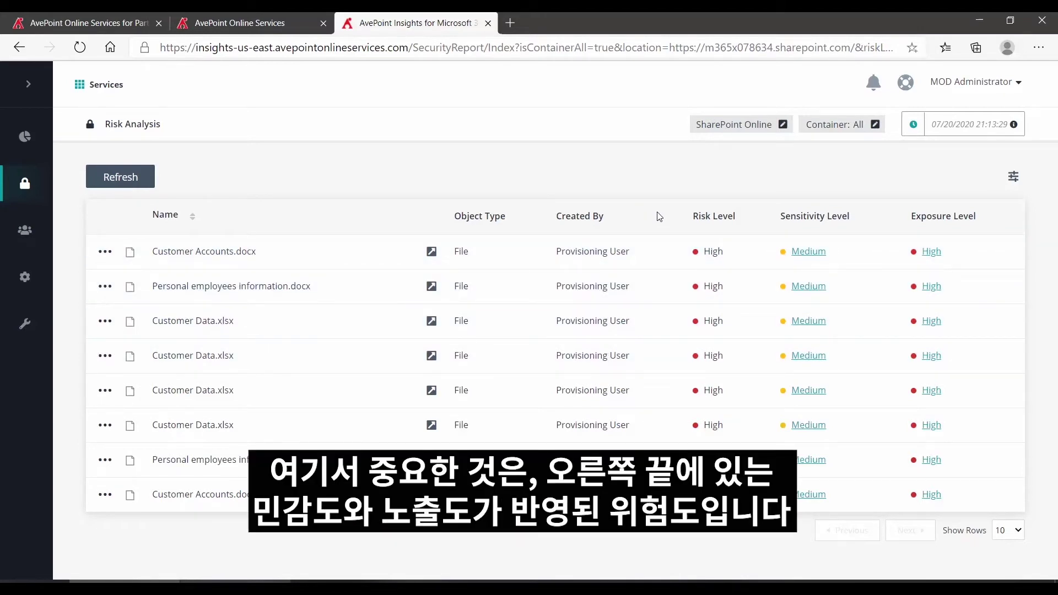
left_click(815, 255)
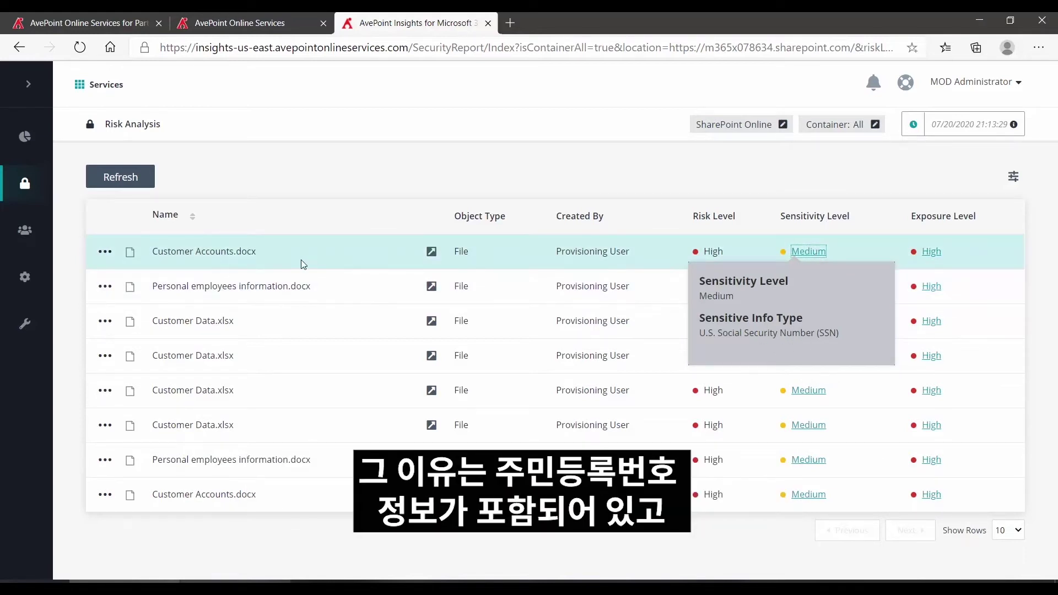
left_click(930, 254)
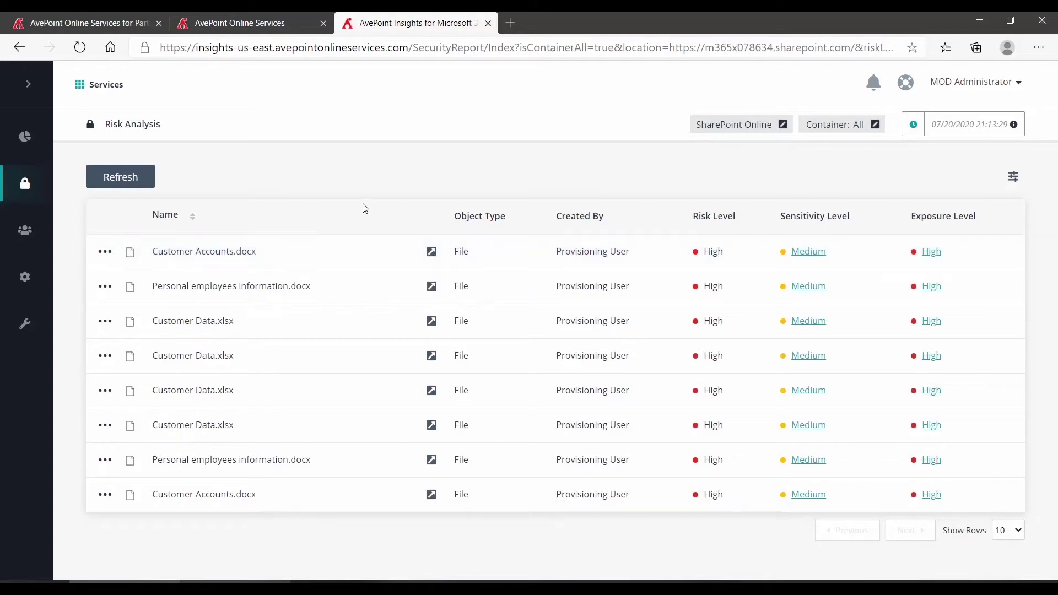
Step: View the permissions of the first Customer Accounts.docx, select the first internal user, and return to Risk Analysis
left_click(104, 253)
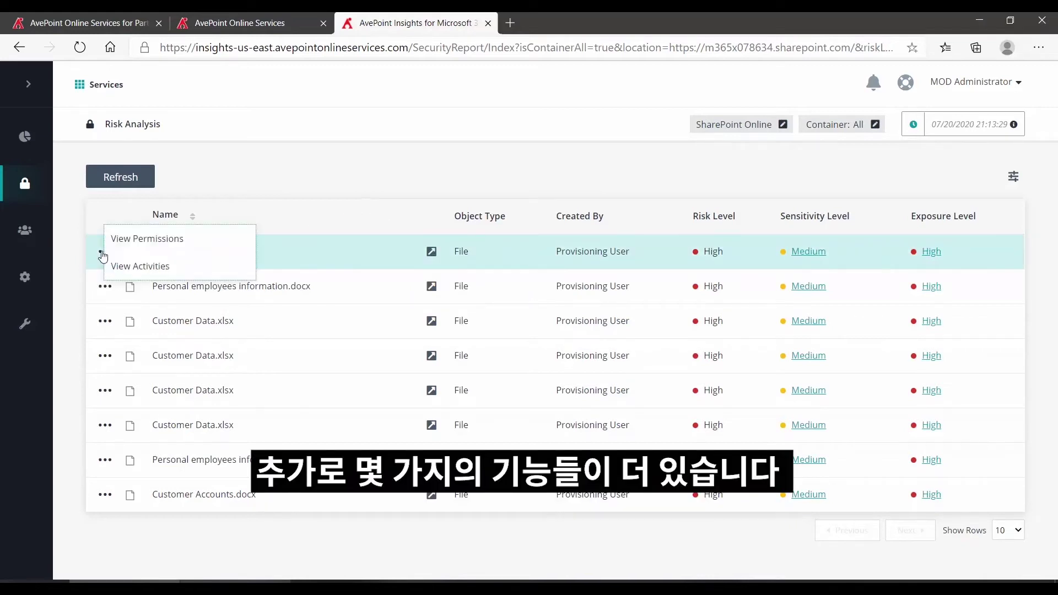
left_click(137, 250)
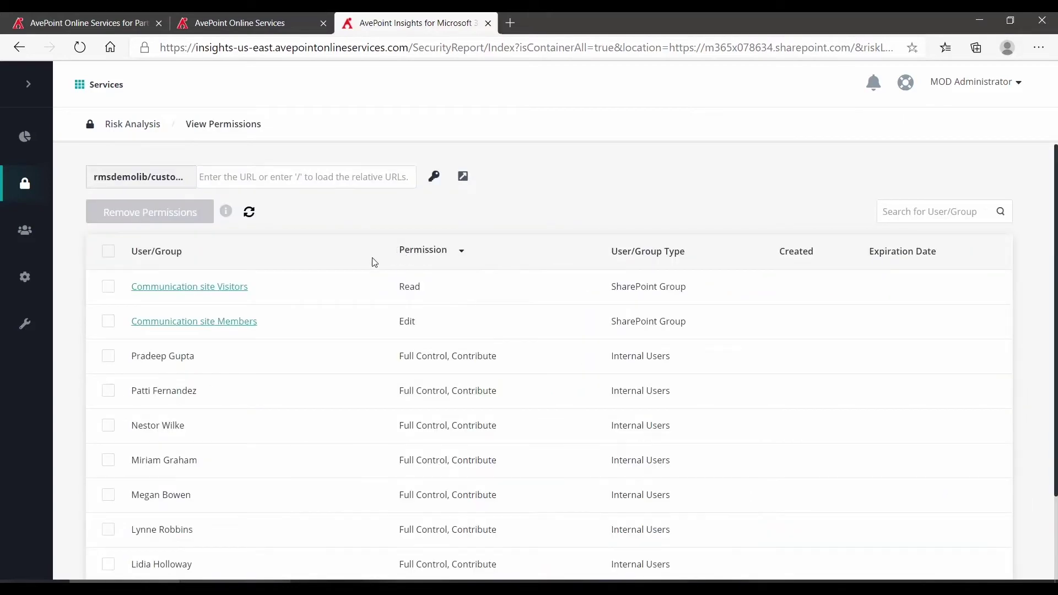
scroll(336, 292, "down", 2)
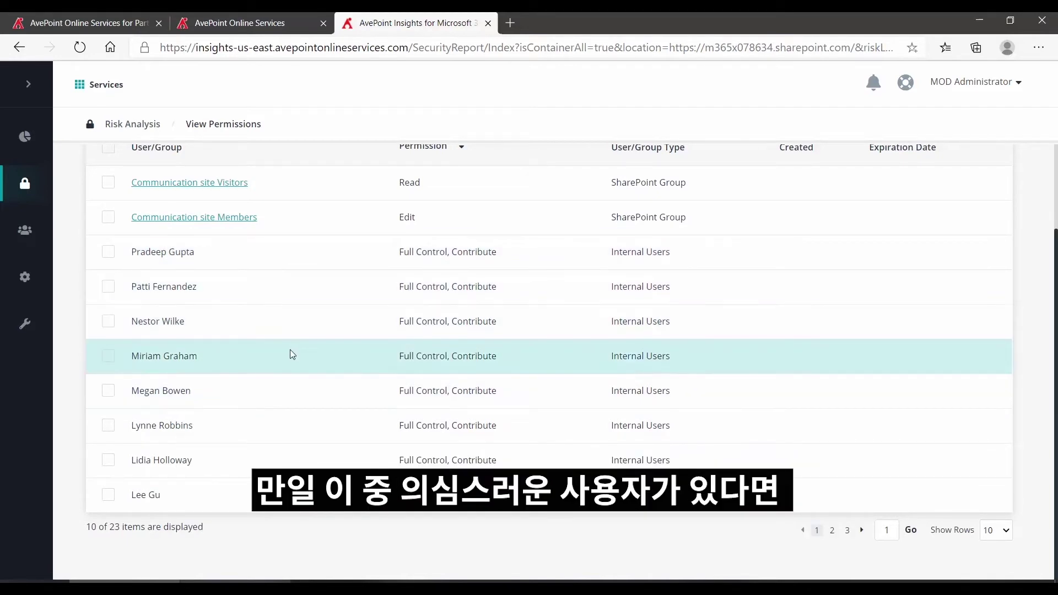
scroll(289, 349, "up", 2)
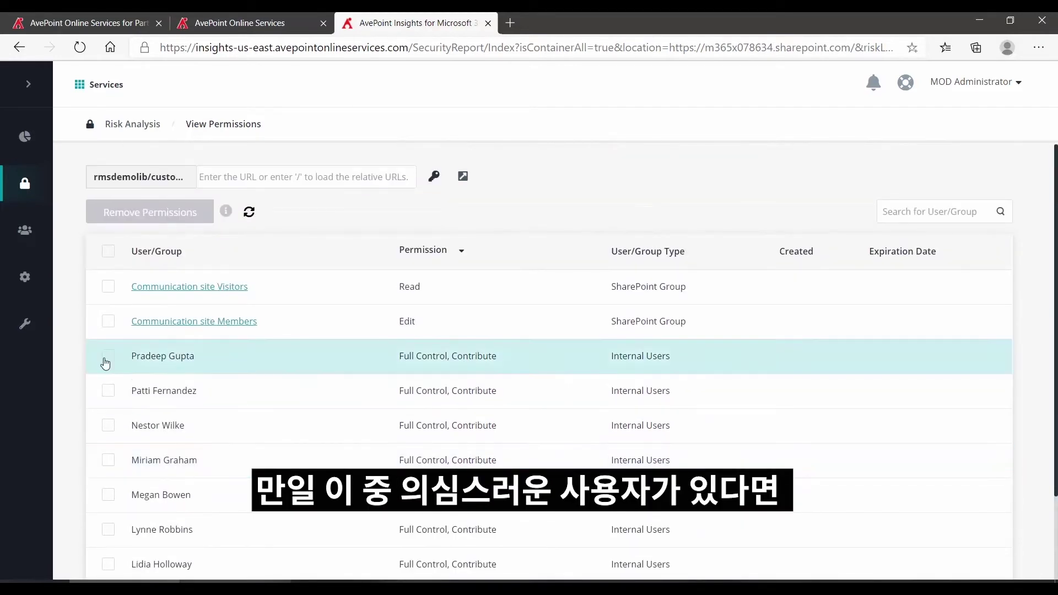
left_click(108, 356)
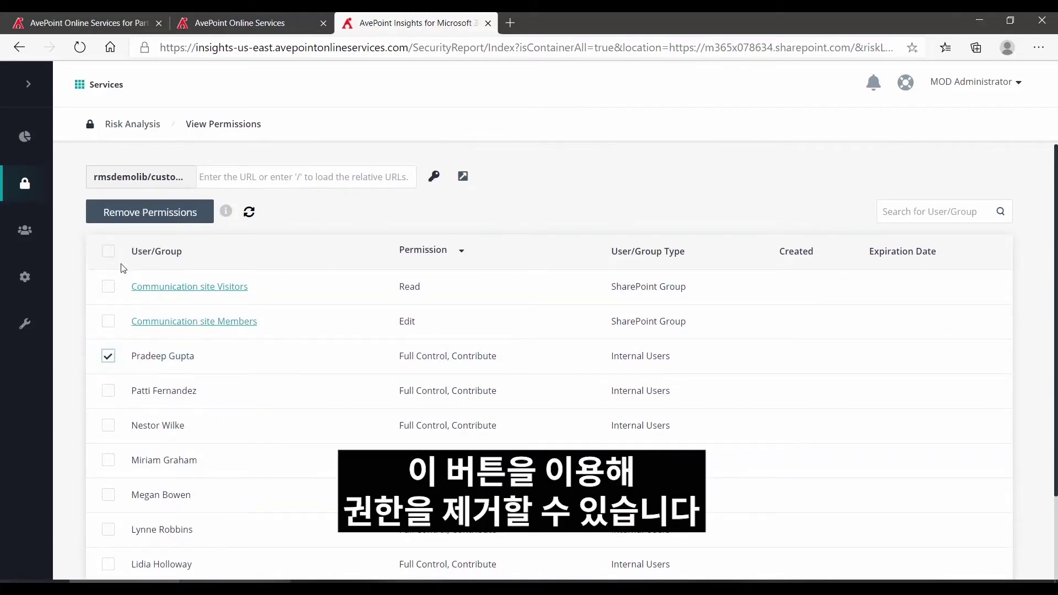
left_click(135, 125)
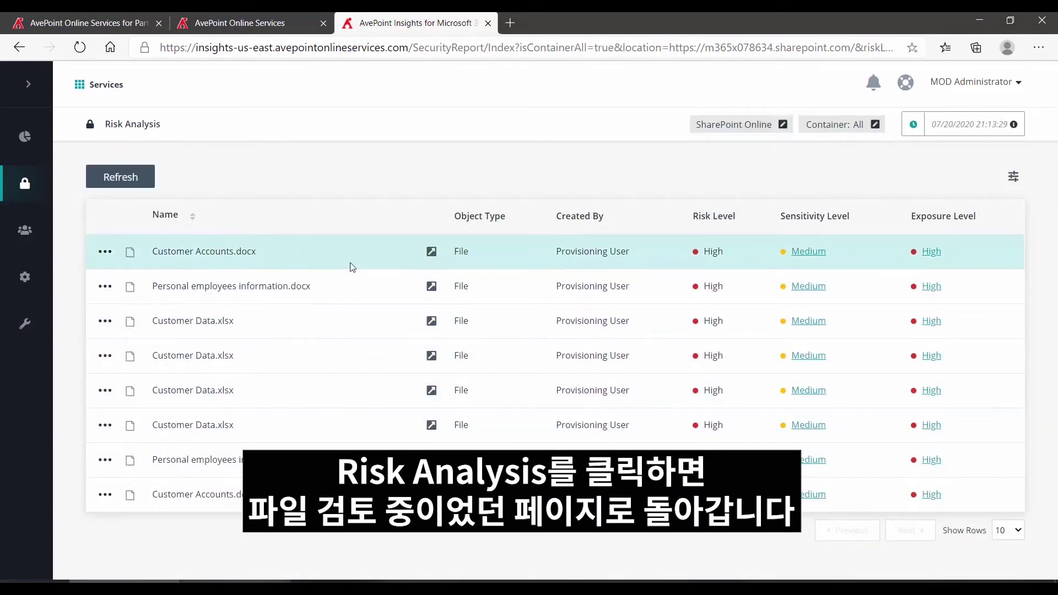
Step: Go back to the Overview dashboard and open OneDrive for Business to review its access, summary and highest-risk sections
mouse_move(28, 139)
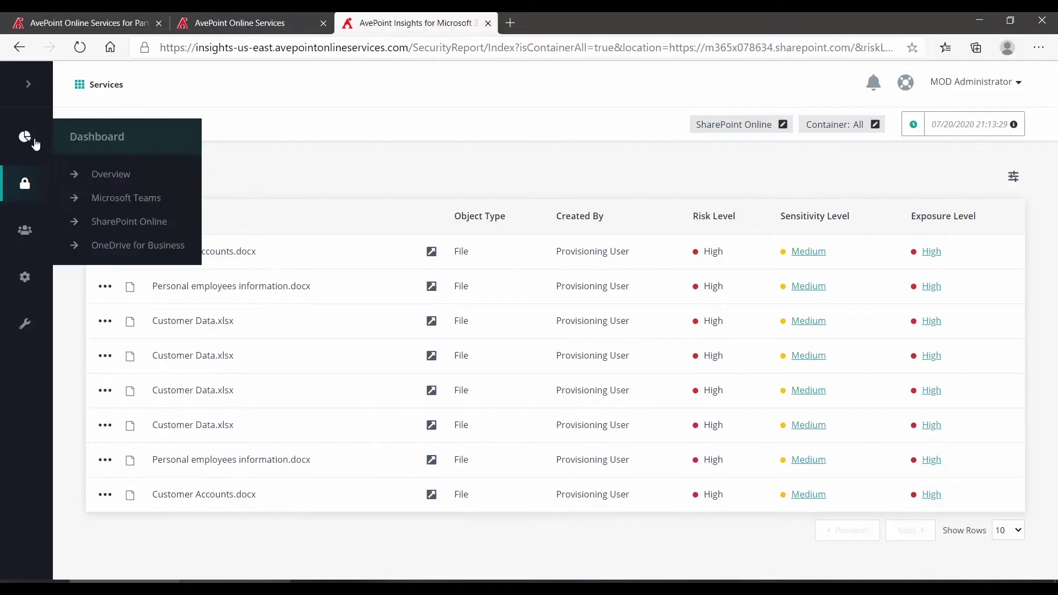
left_click(107, 173)
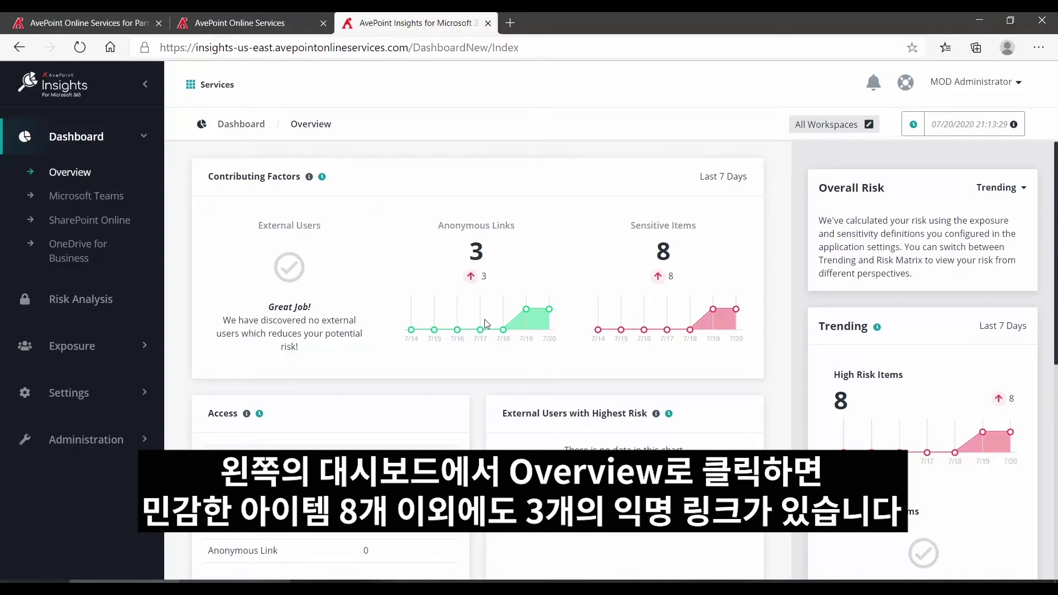
scroll(487, 324, "down", 7)
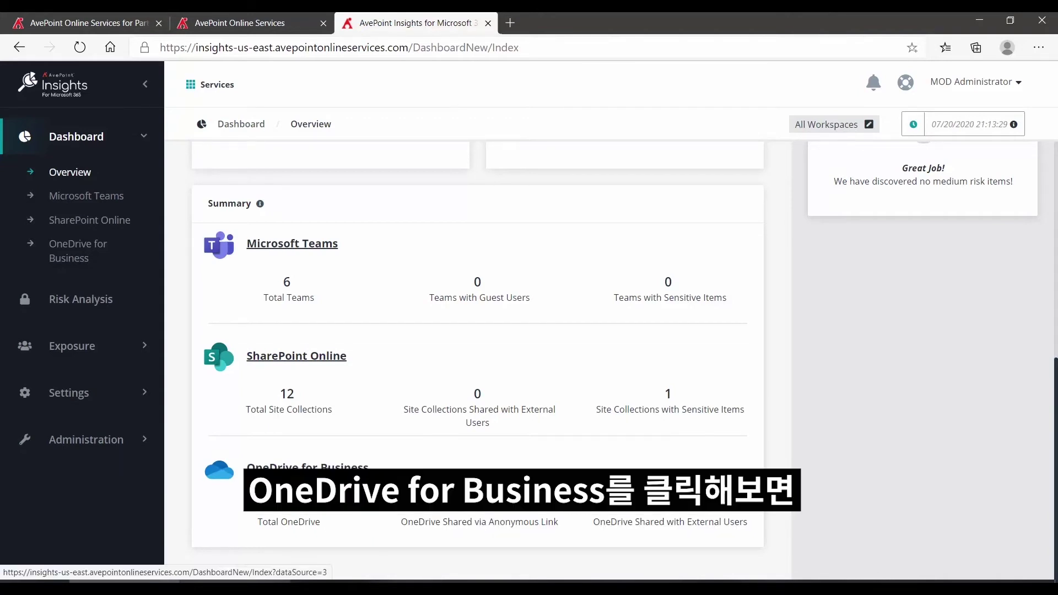
left_click(307, 467)
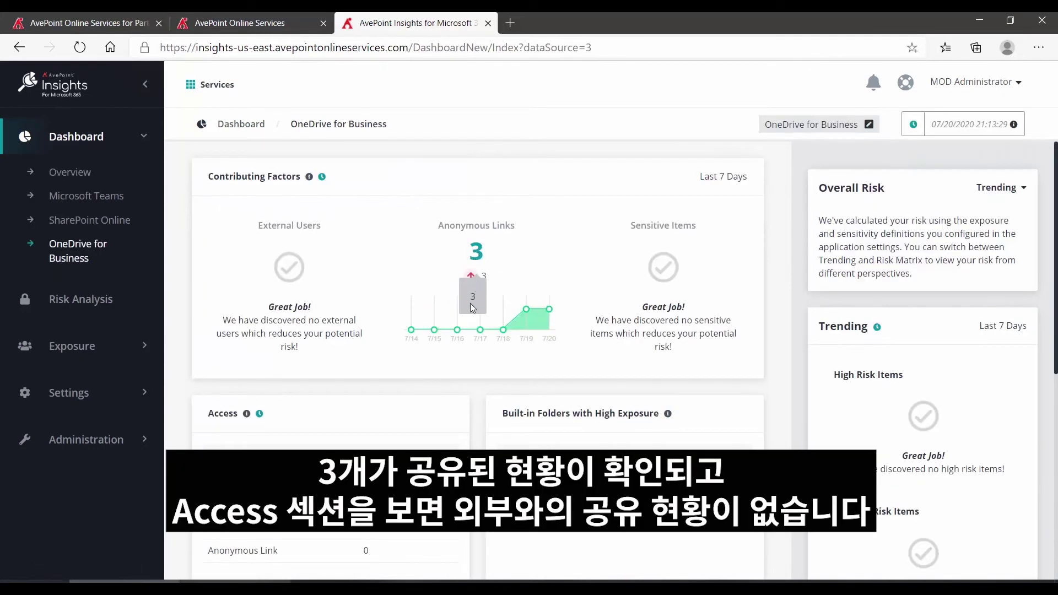
scroll(477, 370, "down", 3)
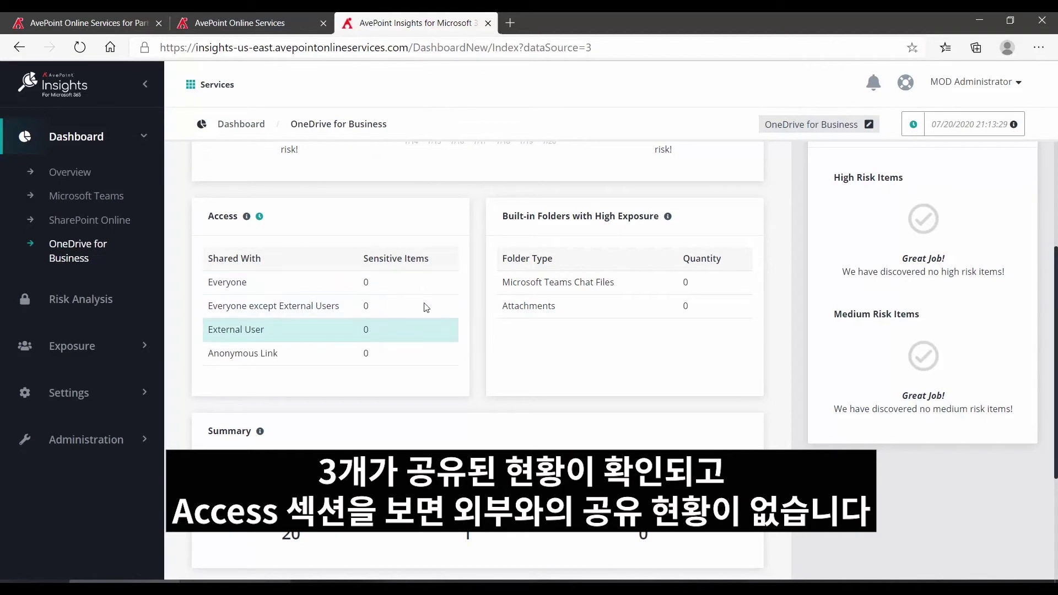
scroll(480, 292, "down", 3)
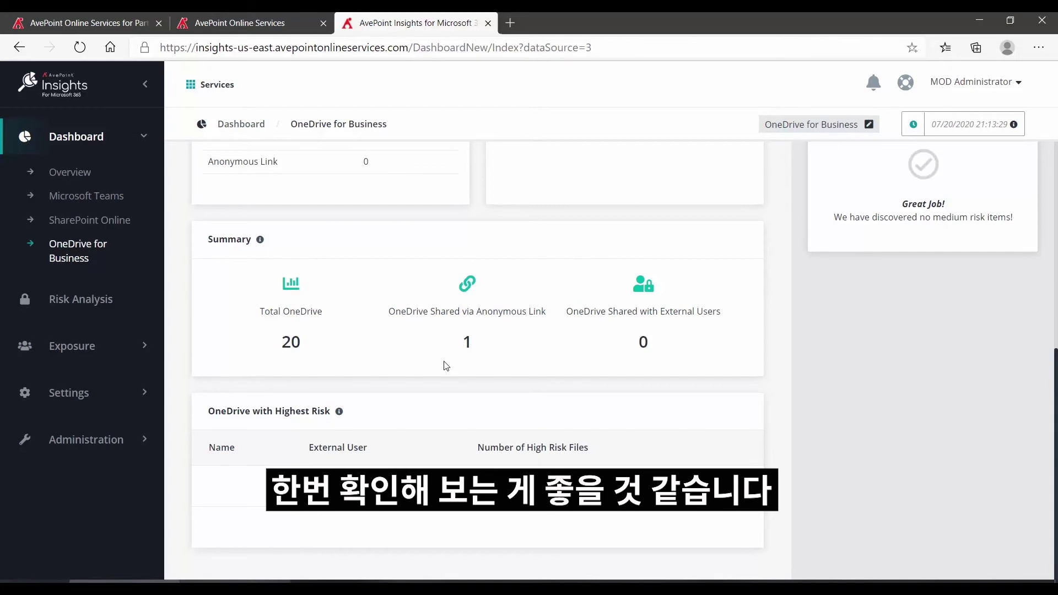
scroll(446, 365, "up", 7)
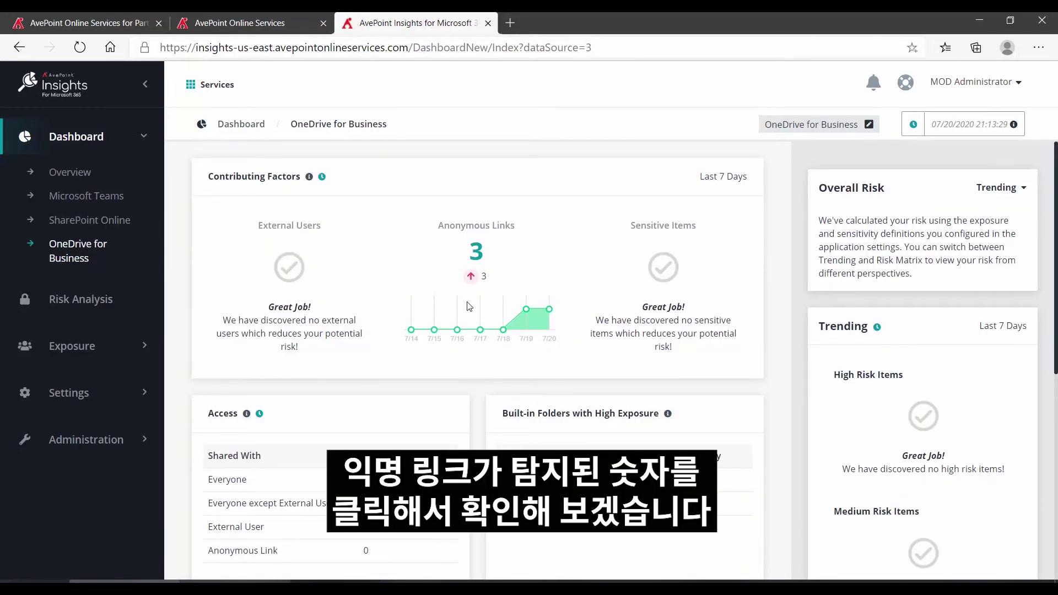
Step: List the anonymous links detected in OneDrive for Business and set the BrokenPipe.jpg link's expiration date to 2020-07-23
left_click(477, 254)
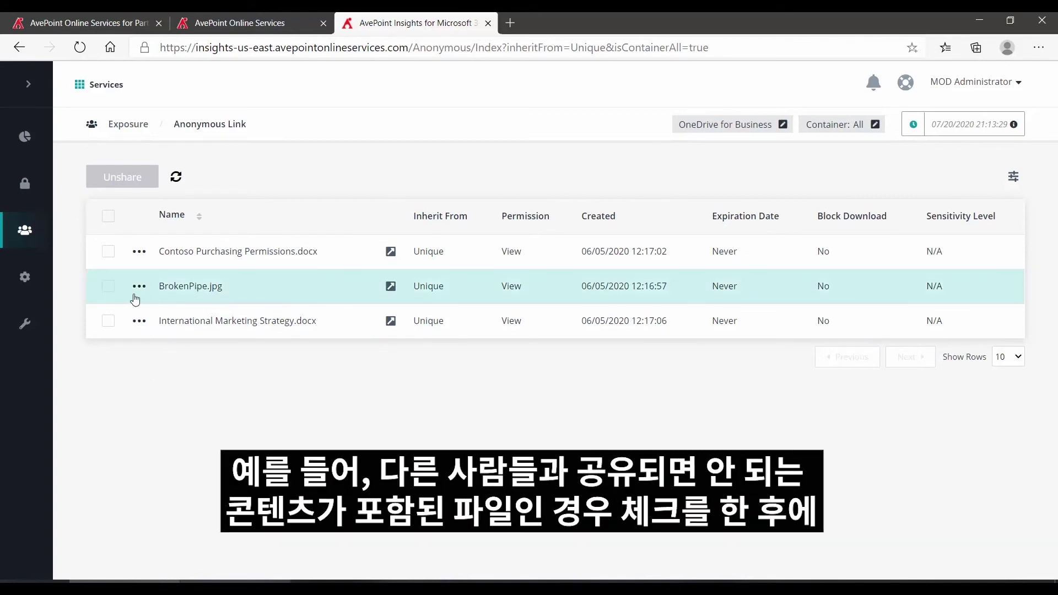
left_click(109, 286)
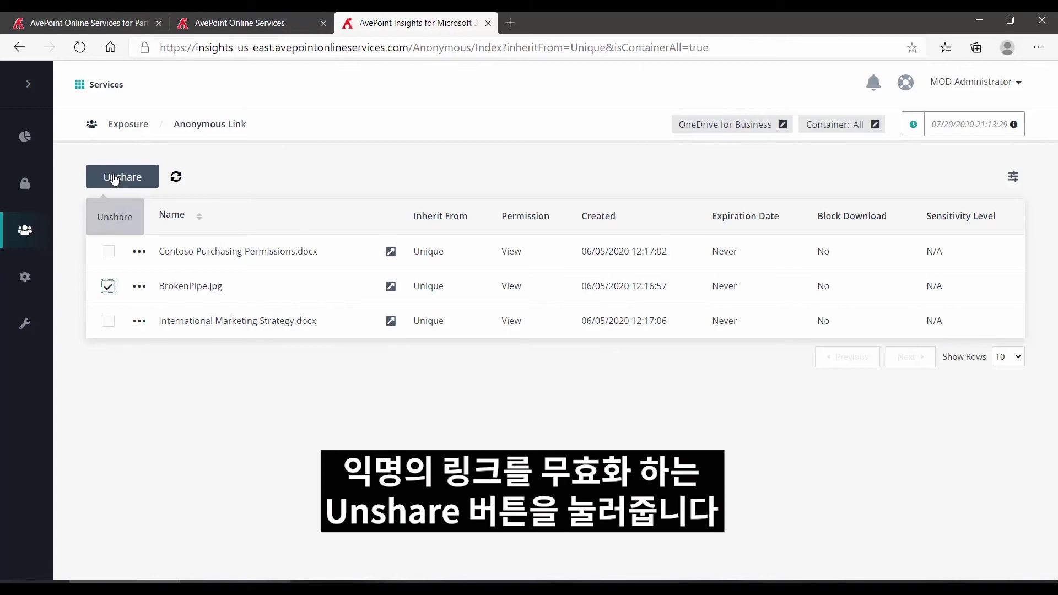
left_click(141, 287)
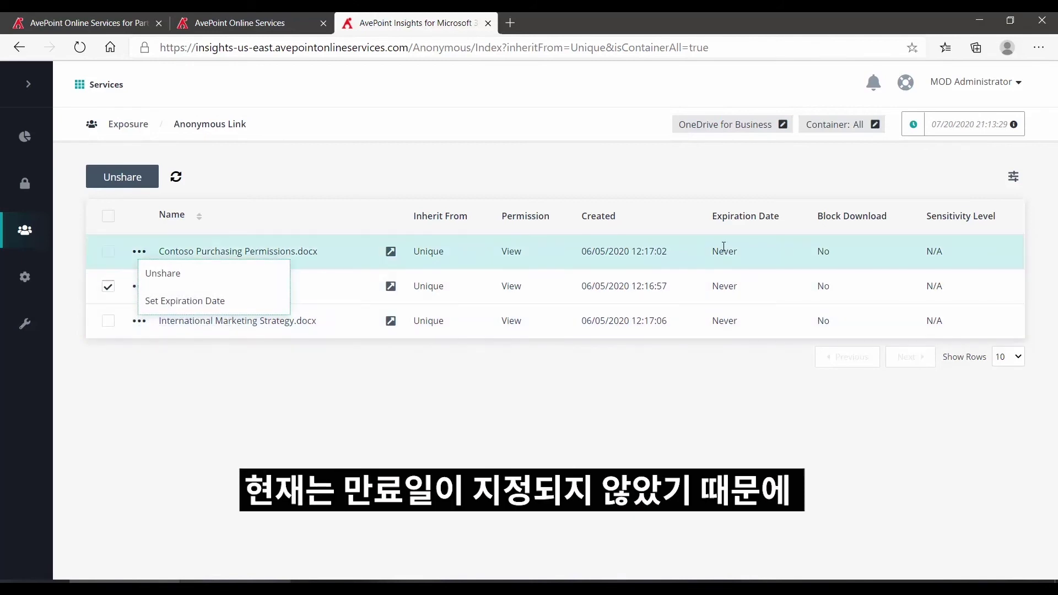
left_click(168, 313)
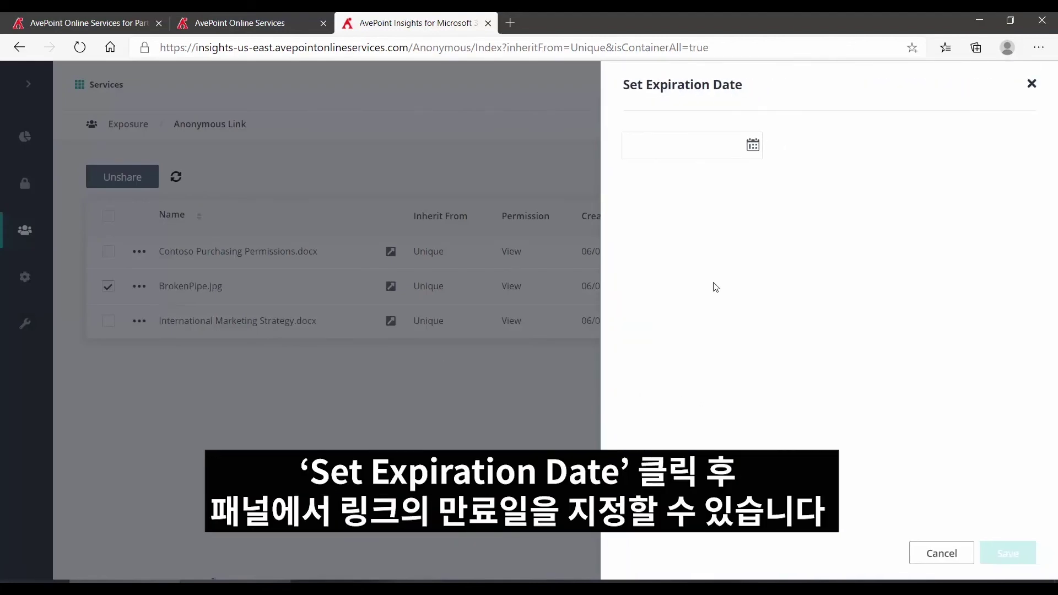
left_click(753, 160)
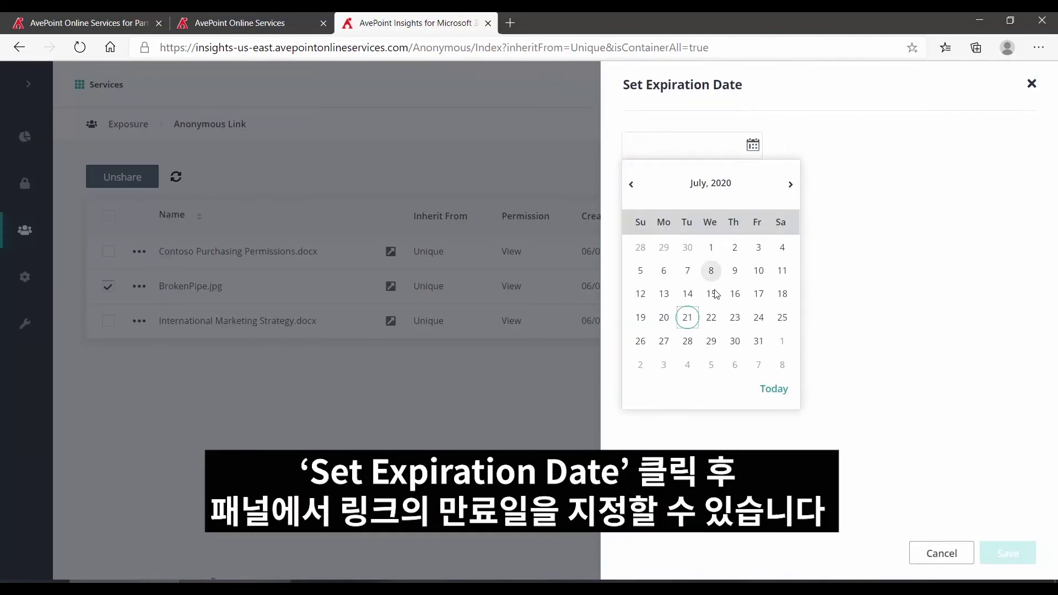
left_click(734, 320)
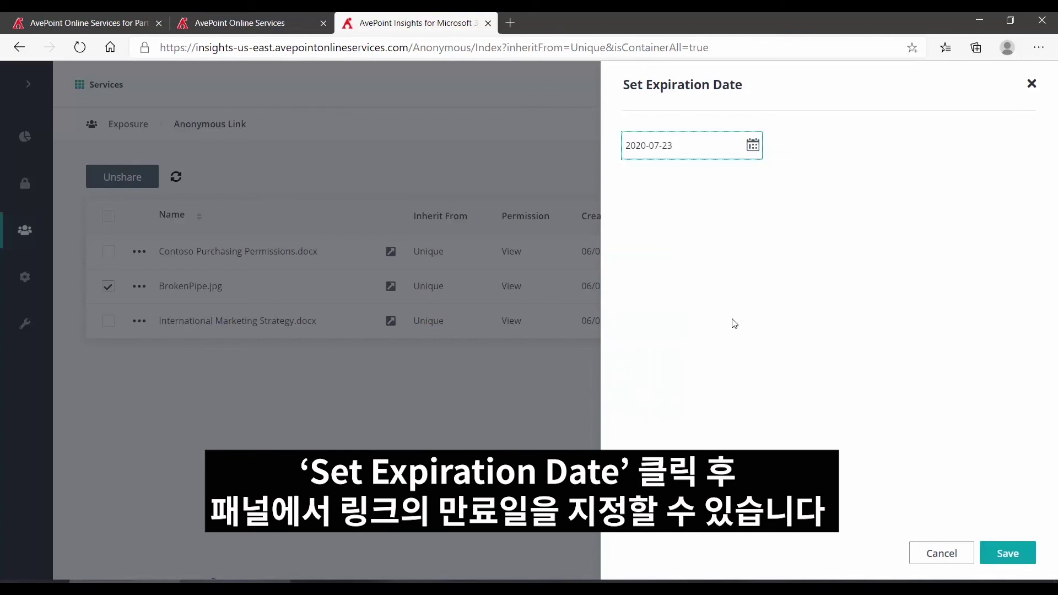
left_click(1008, 554)
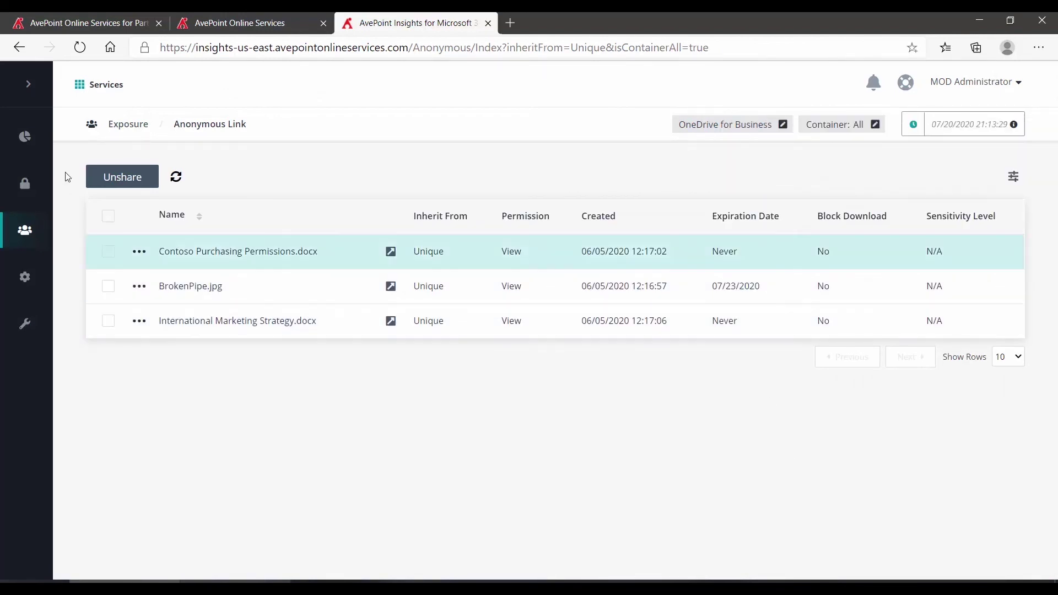
Step: Return to the Overview dashboard for all workspaces and switch the Overall Risk view to Risk Matrix
mouse_move(25, 137)
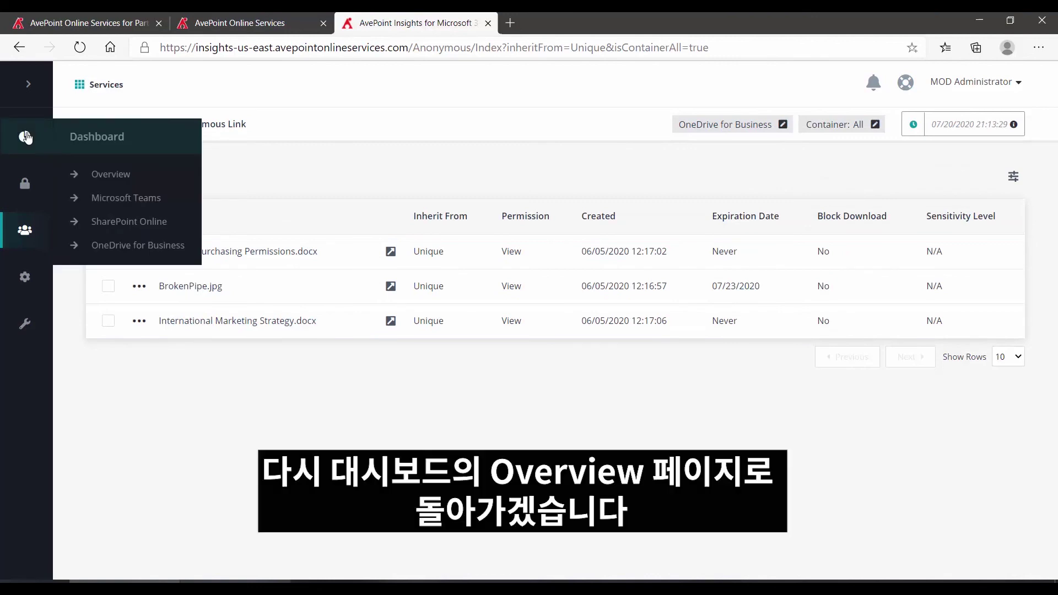
left_click(110, 175)
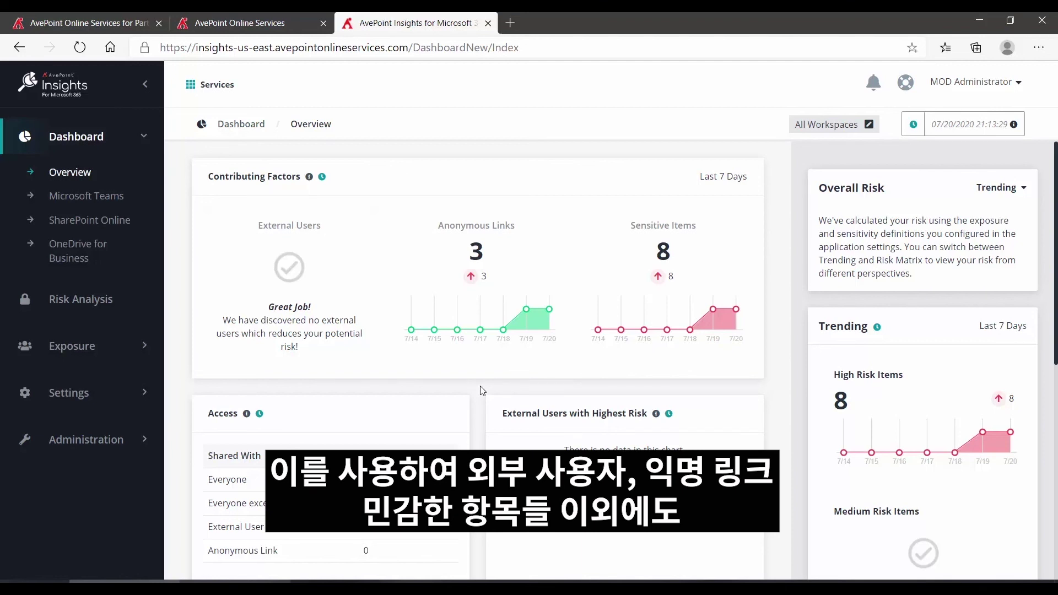
left_click(998, 189)
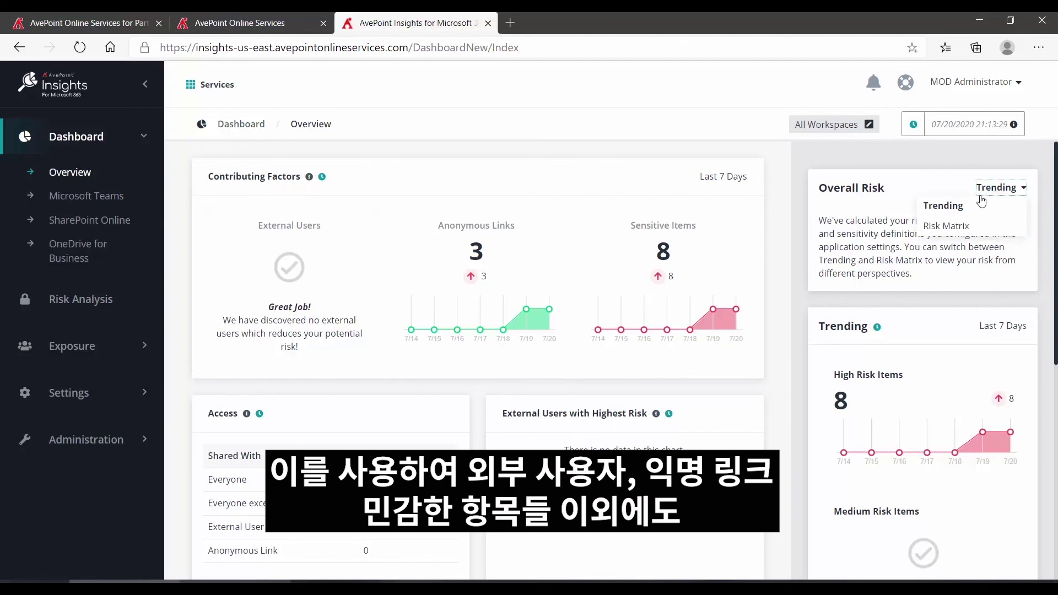
left_click(947, 226)
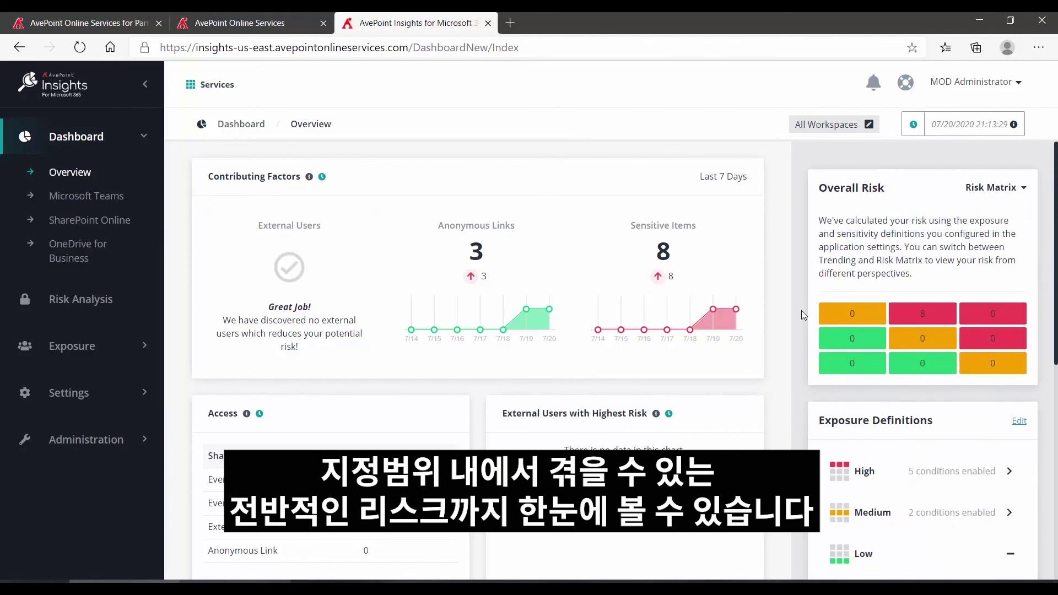